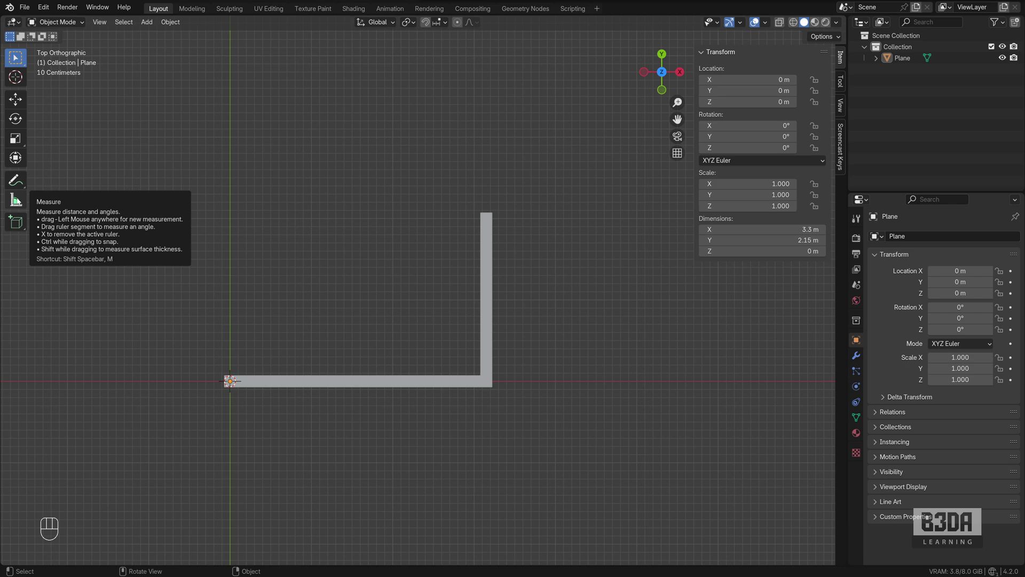
# Pick the Measure tool and turn on snapping with the Snap Target set to Vertex
pyautogui.click(17, 201)
pyautogui.click(425, 22)
pyautogui.click(446, 22)
pyautogui.click(433, 102)
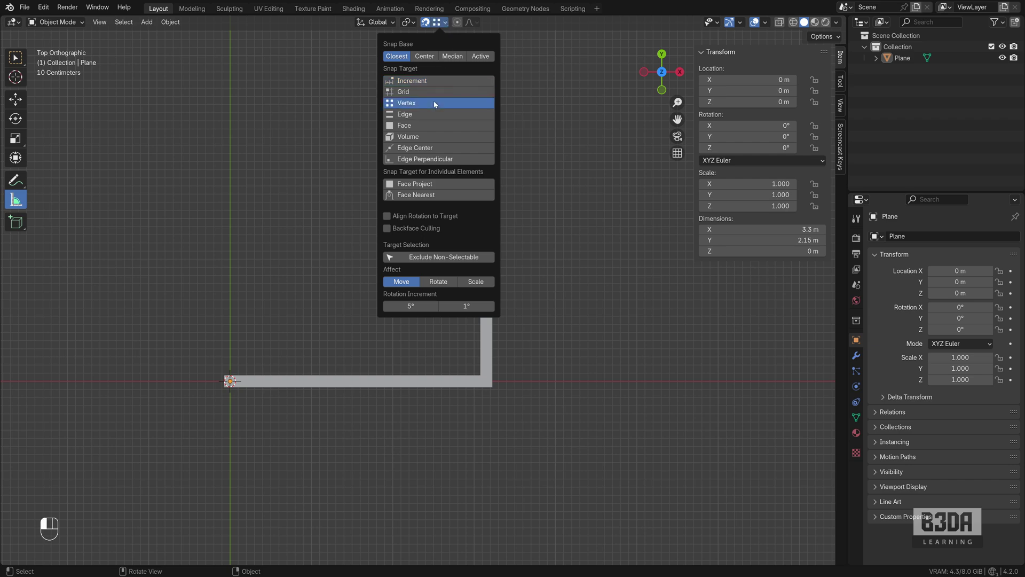
# Measure the horizontal 3.15 m leg and the vertical 2.15 m leg, then return to Select Box
pyautogui.moveTo(226, 376); pyautogui.dragTo(479, 375)
pyautogui.moveTo(496, 218); pyautogui.dragTo(496, 391)
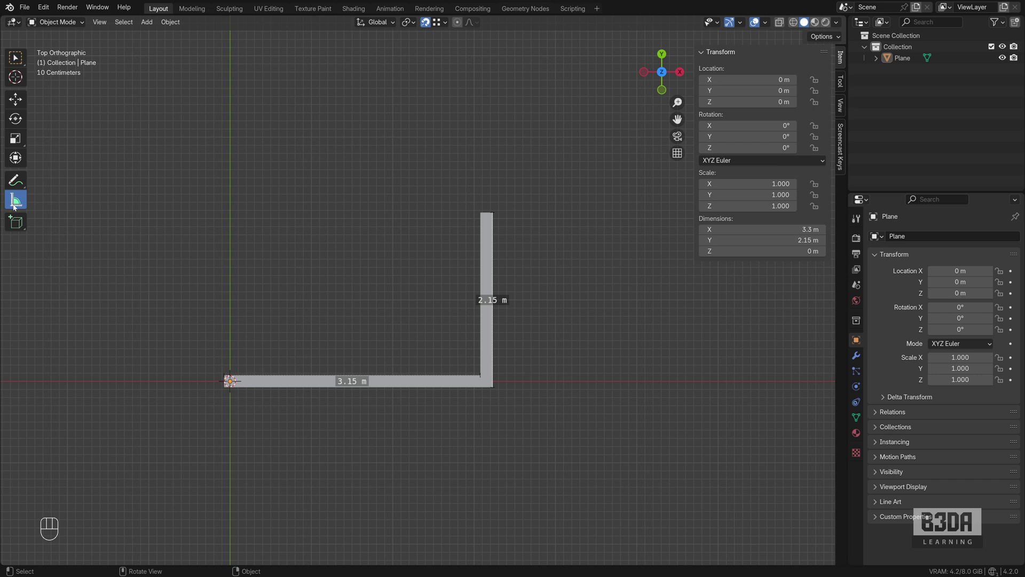
pyautogui.click(15, 57)
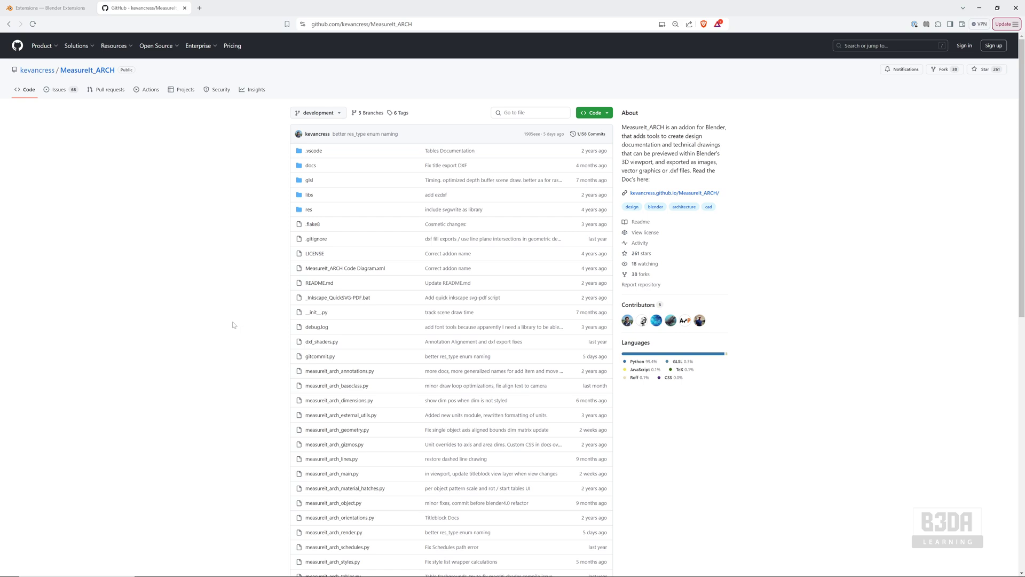
pyautogui.scroll(-9, 233, 321)
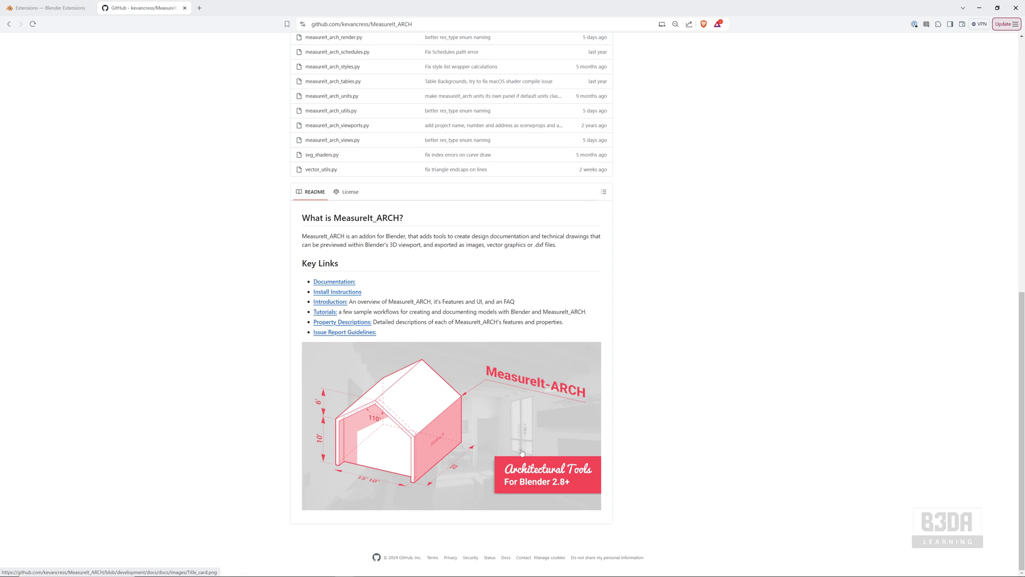
pyautogui.scroll(3, 164, 387)
pyautogui.scroll(1, 164, 387)
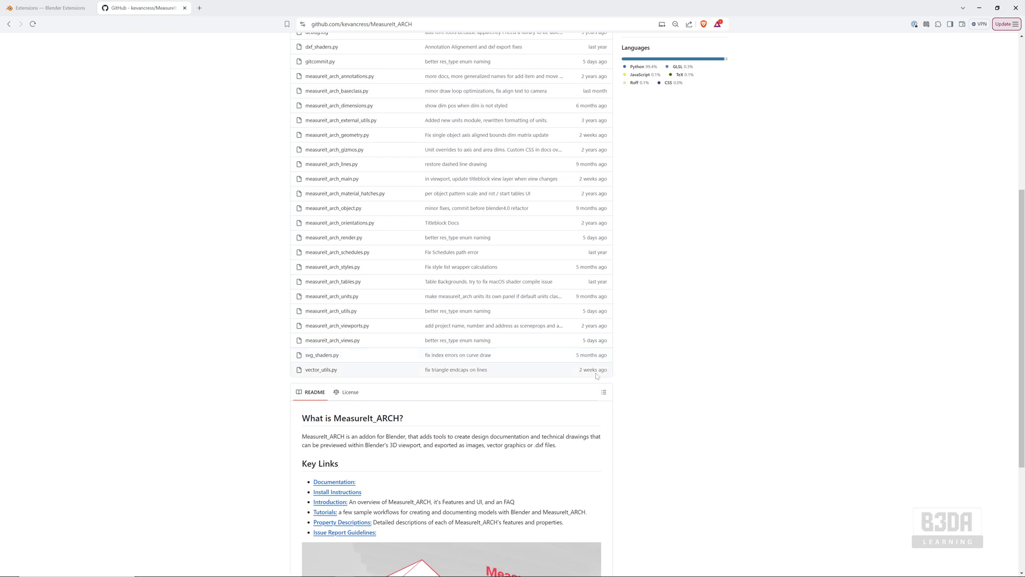
pyautogui.scroll(2, 598, 371)
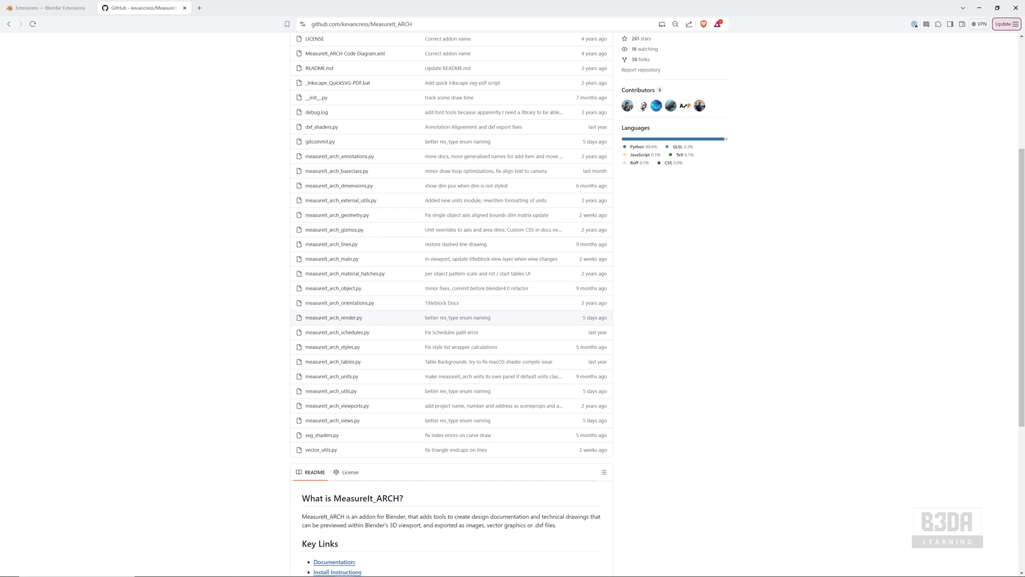
pyautogui.moveTo(581, 317); pyautogui.dragTo(610, 320)
pyautogui.scroll(3, 570, 430)
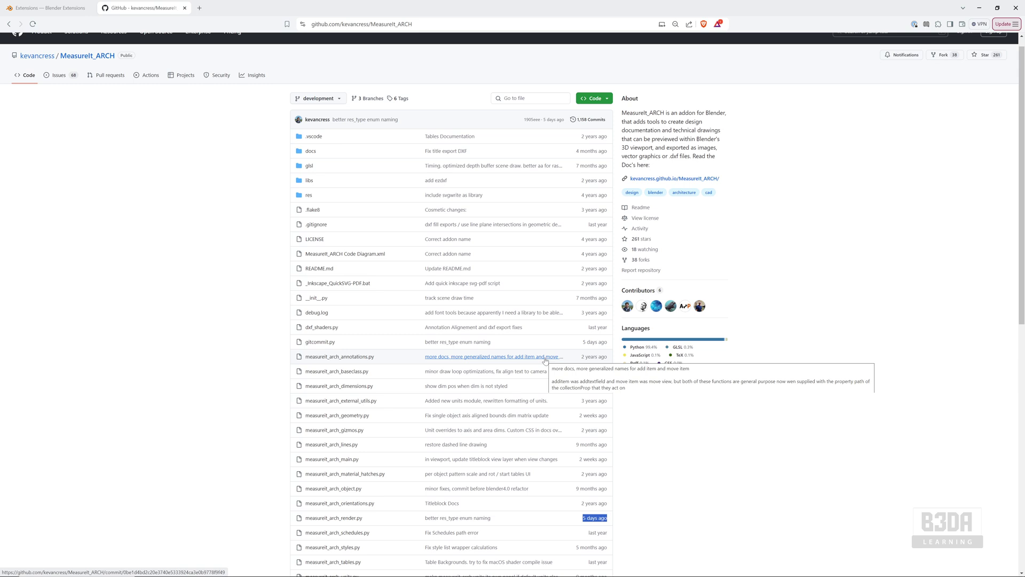
pyautogui.scroll(-8, 456, 340)
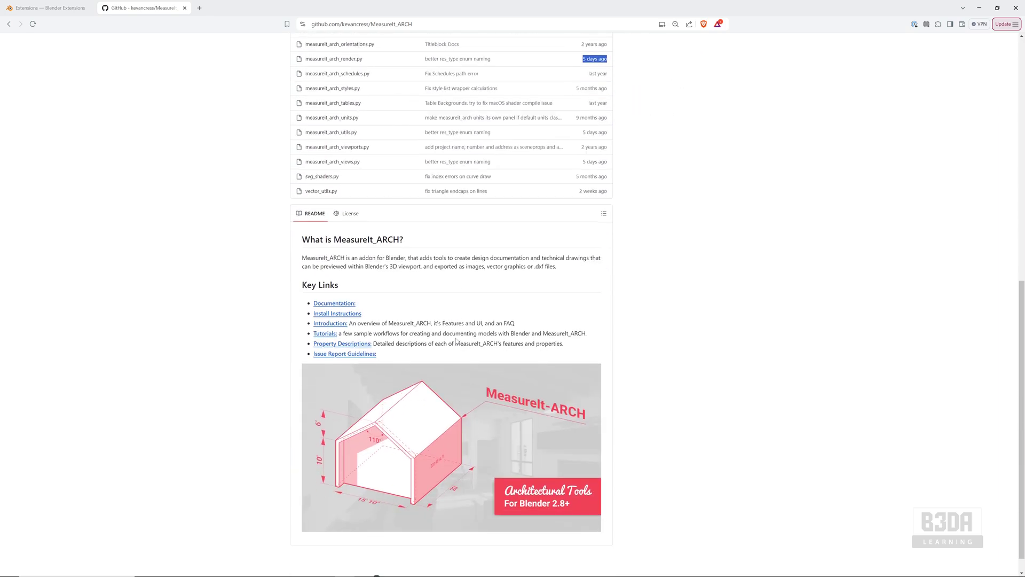
pyautogui.scroll(8, 456, 341)
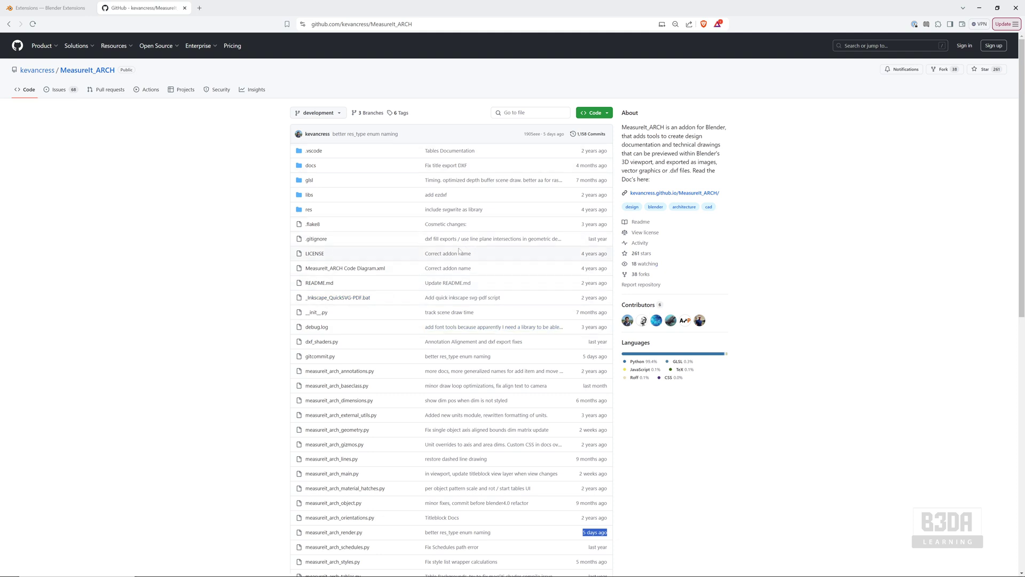
# Load the /releases/ page and highlight the Feb 13, 2021 date and Blender 3.0 compatibility note
pyautogui.click(449, 24)
pyautogui.click(449, 24)
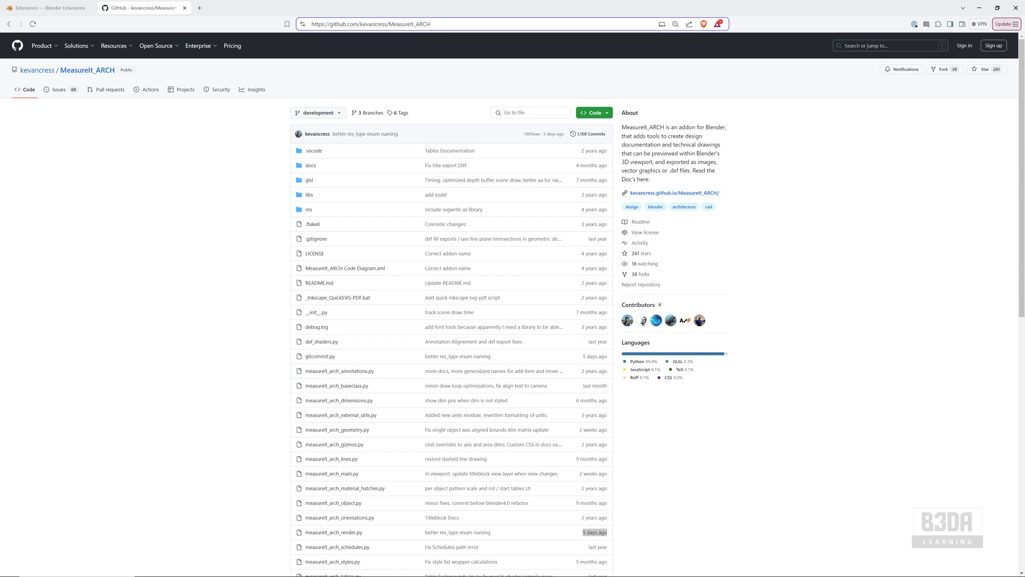
pyautogui.write('/')
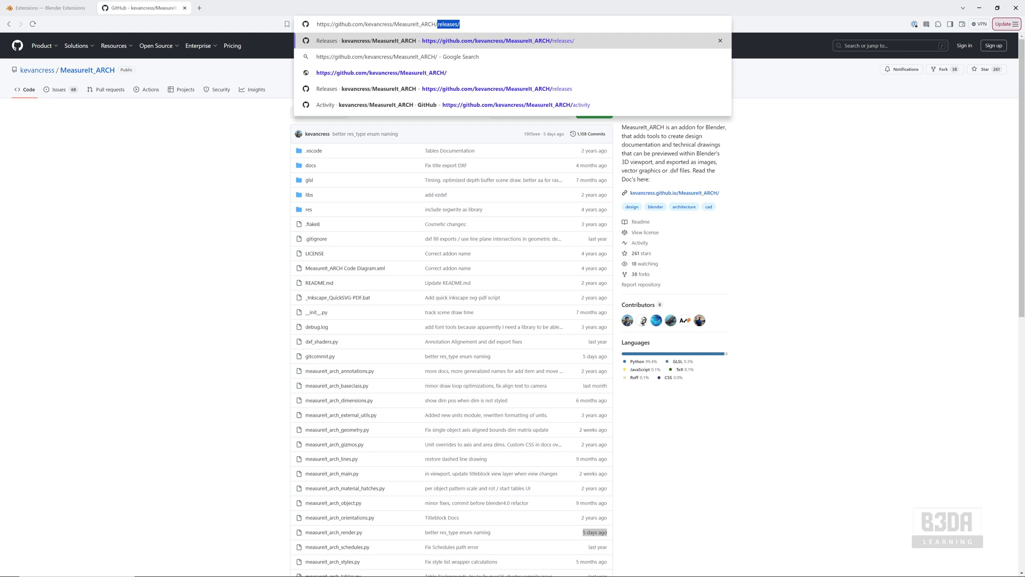
pyautogui.press('Right')
pyautogui.press('Return')
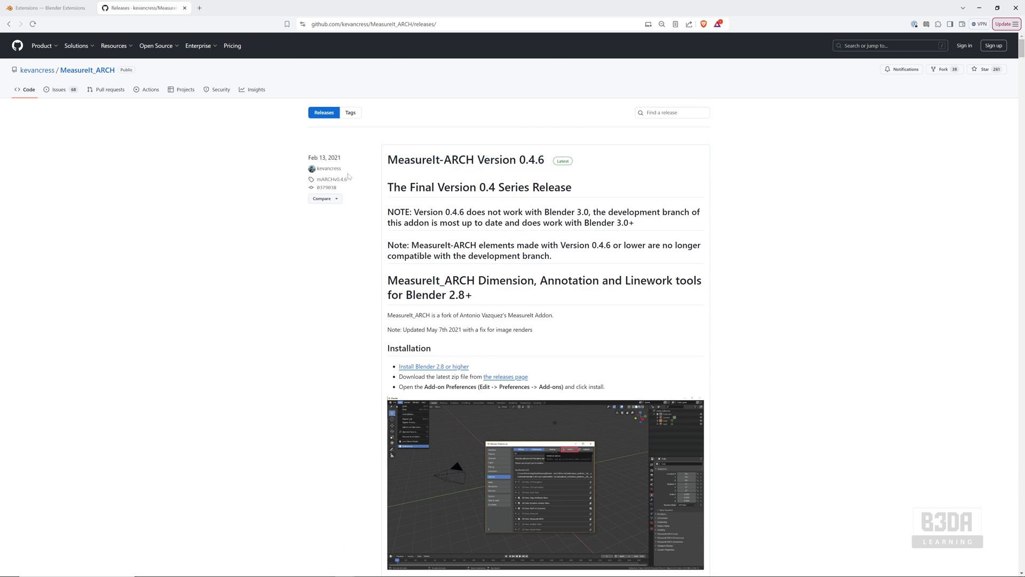
pyautogui.moveTo(342, 158)
pyautogui.mouseDown()
pyautogui.moveTo(310, 157)
pyautogui.moveTo(327, 158)
pyautogui.mouseUp()
pyautogui.moveTo(617, 223); pyautogui.dragTo(624, 222)
# Go back to the repository code page and show the Code button's clone and Download ZIP options
pyautogui.click(8, 24)
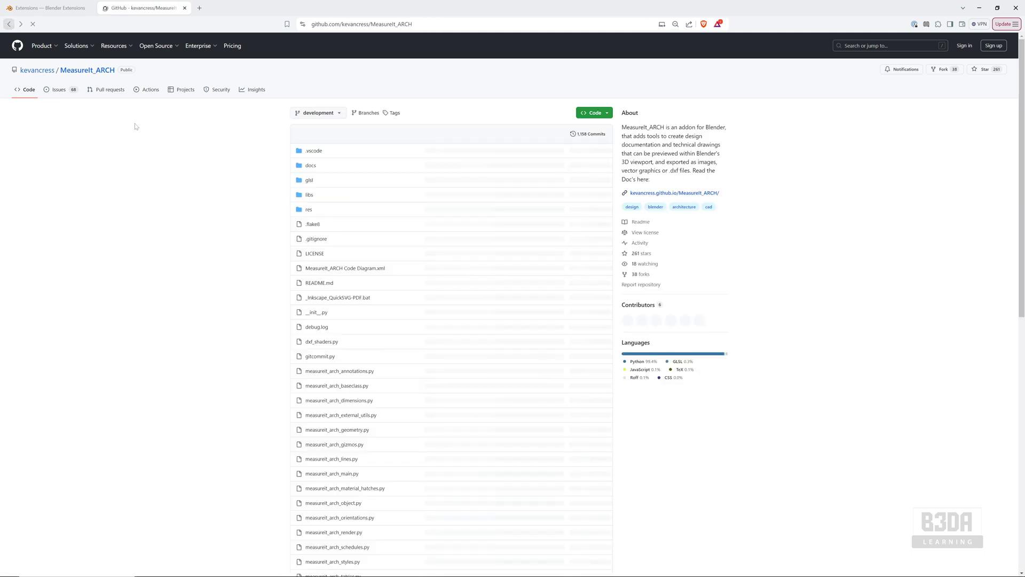
pyautogui.click(609, 113)
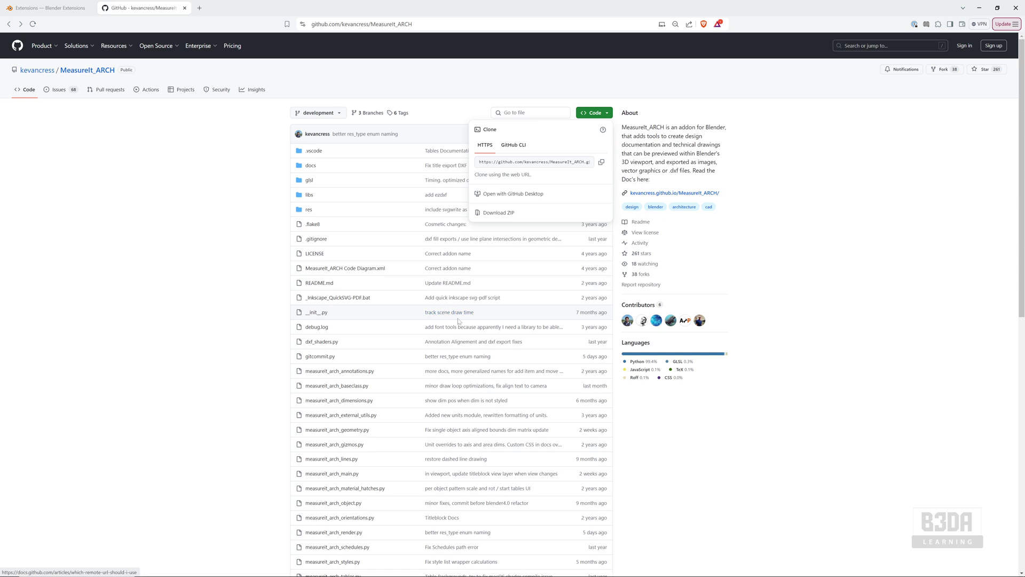
pyautogui.scroll(-2, 430, 291)
pyautogui.scroll(2, 443, 278)
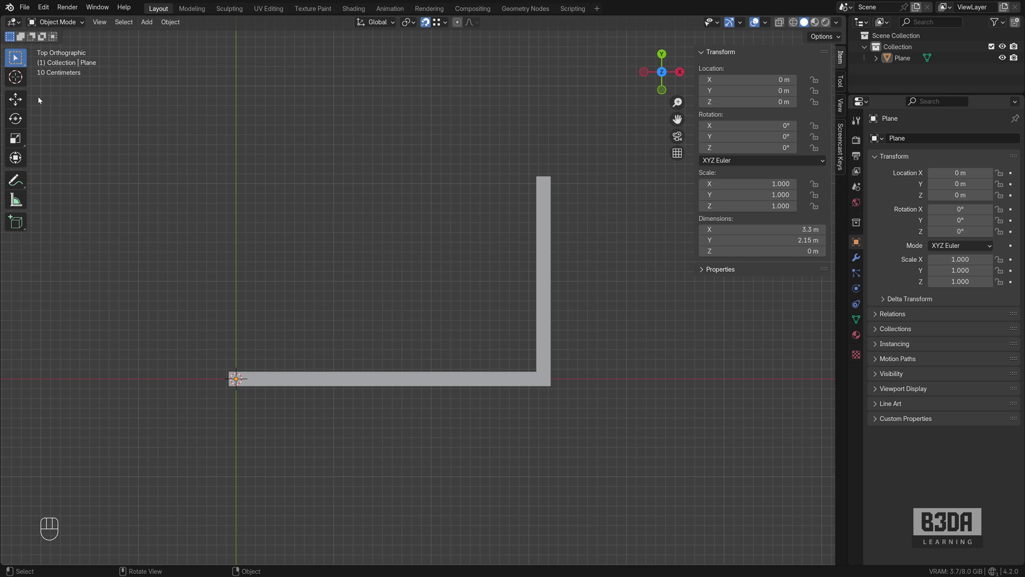
# Open Edit > Preferences, move the window to the screen centre, and open Get Extensions
pyautogui.click(44, 7)
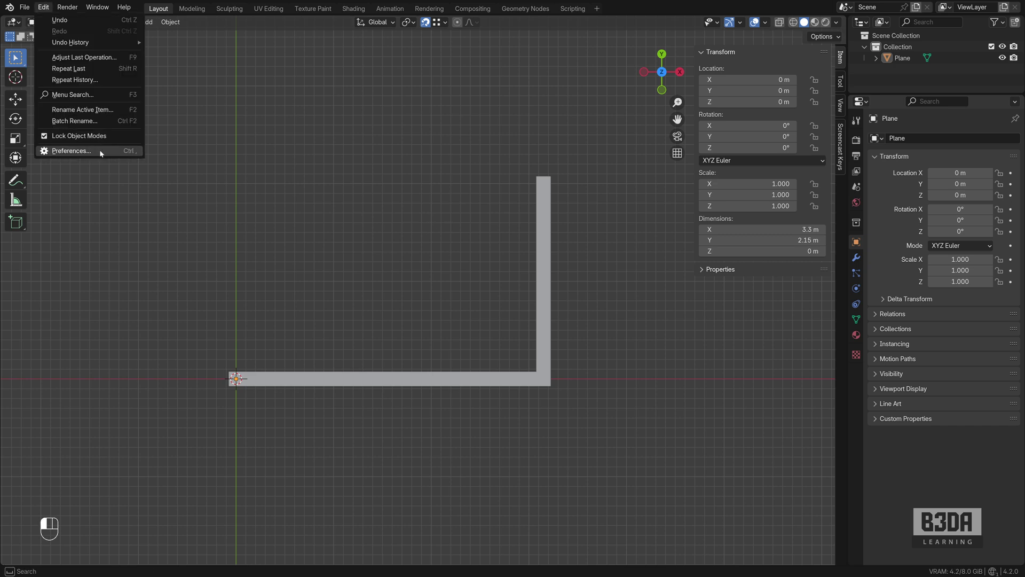
pyautogui.click(71, 151)
pyautogui.moveTo(214, 8); pyautogui.dragTo(519, 116)
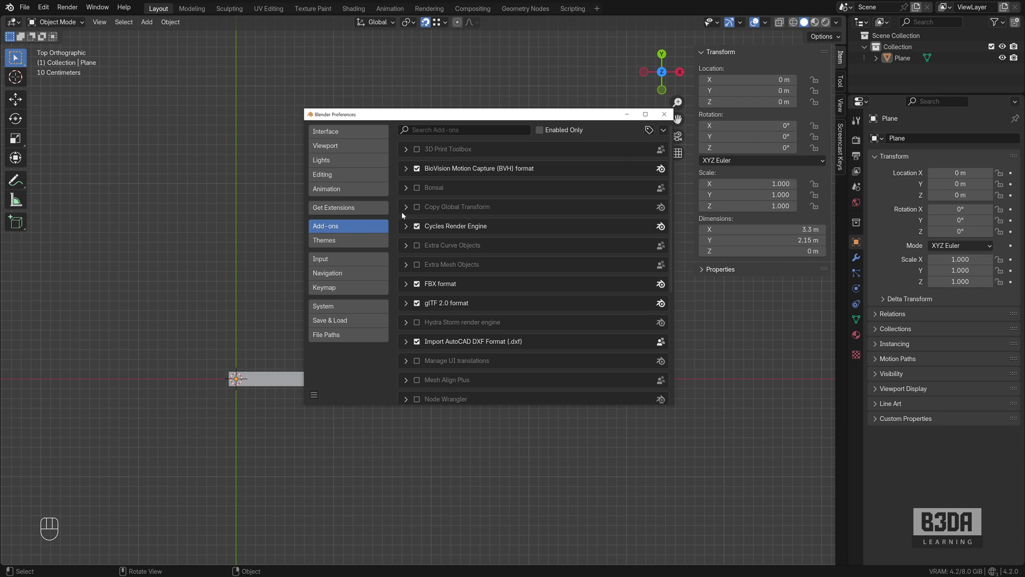
pyautogui.click(663, 129)
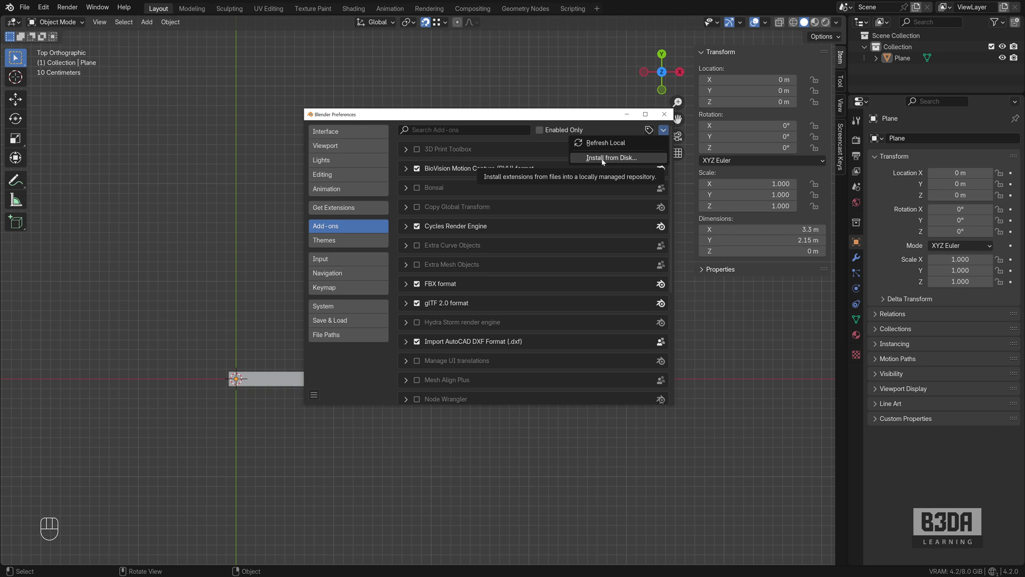
# Search the Get Extensions listing for 'mea' to find MeasureIt 1.8.2
pyautogui.click(333, 208)
pyautogui.click(451, 133)
pyautogui.write('mea')
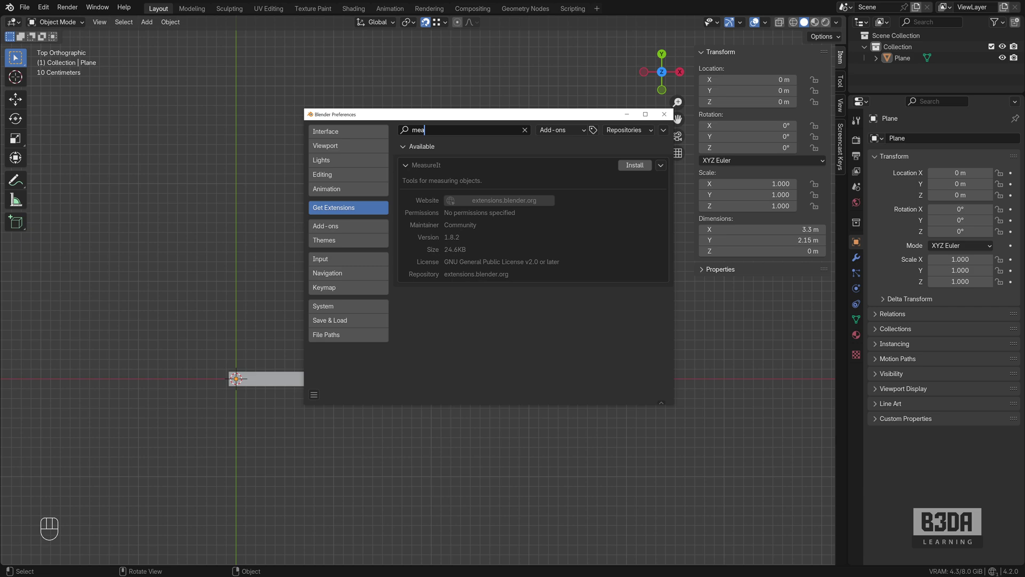
# Install the add-on from disk using MeasureIt_ARCH-development.zip in the Add-ons list
pyautogui.click(351, 227)
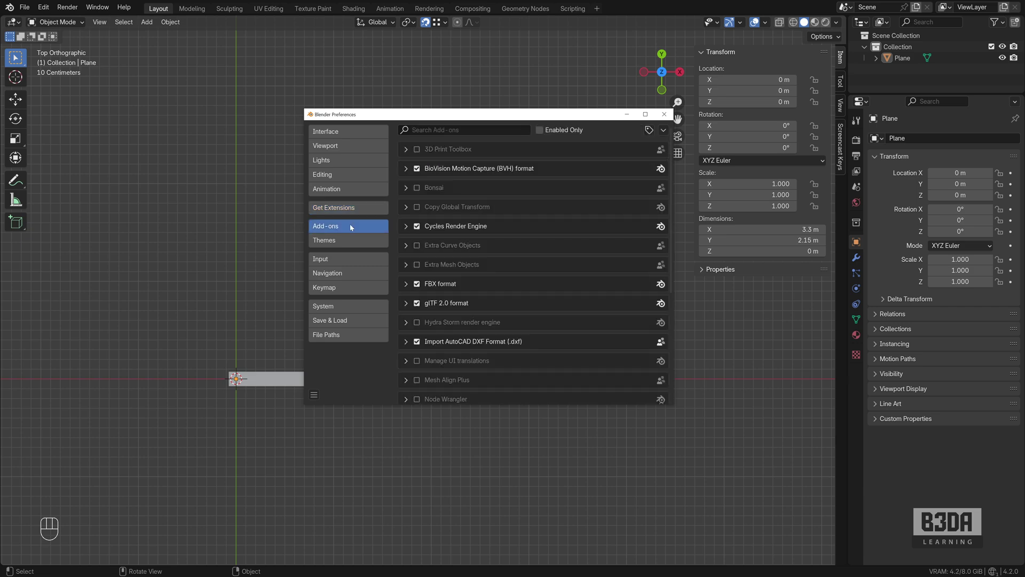
pyautogui.click(664, 131)
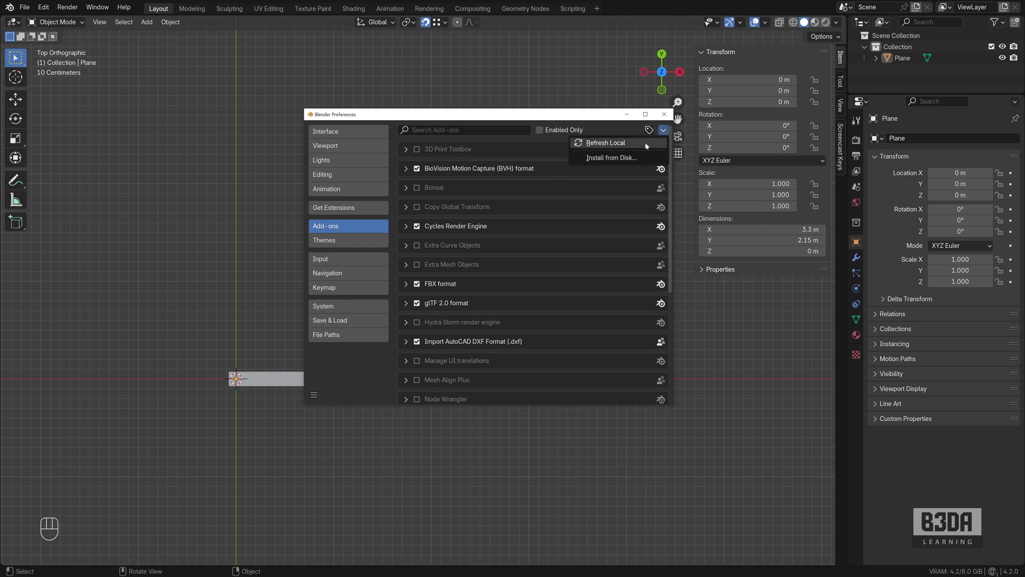
pyautogui.click(620, 159)
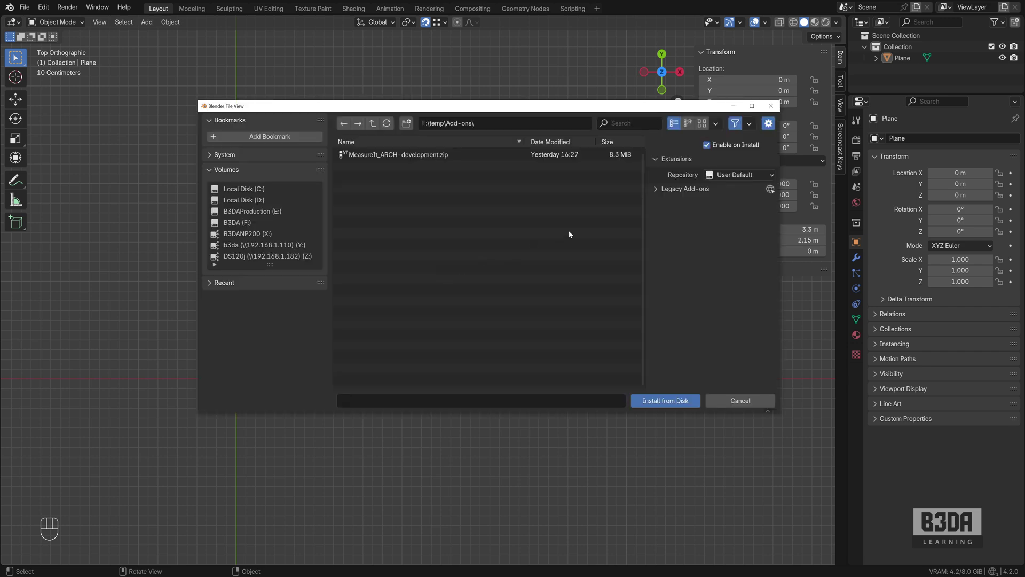
pyautogui.click(398, 155)
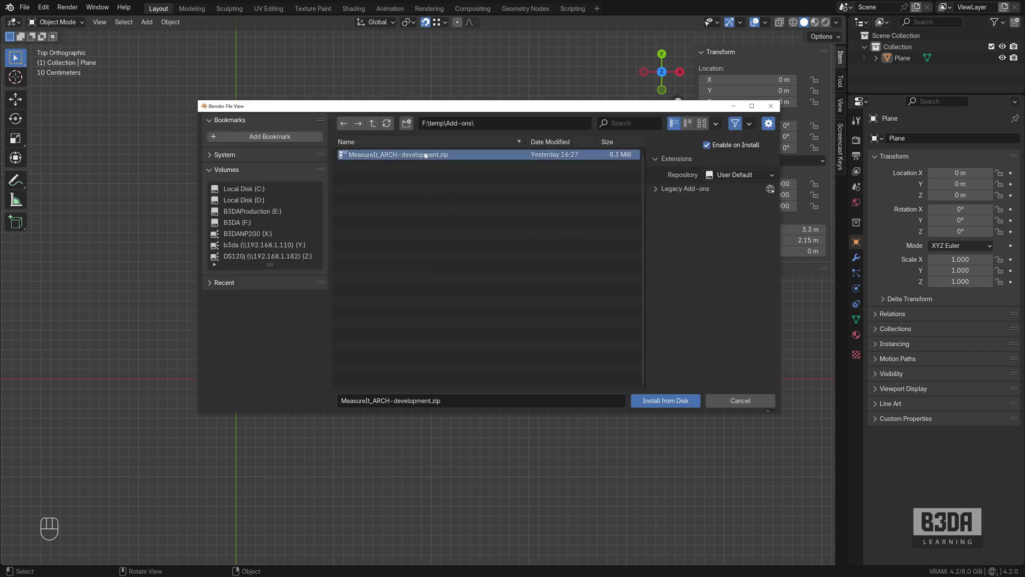
pyautogui.click(665, 403)
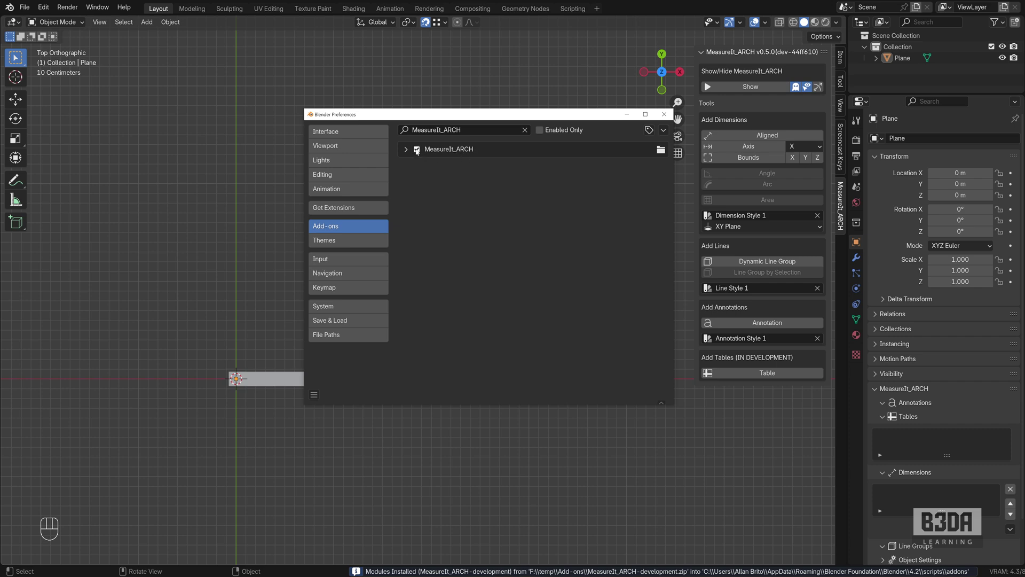
# Close Preferences, click Show for MeasureIt_ARCH dimensions, and keep the View Plane on XY Plane
pyautogui.click(664, 115)
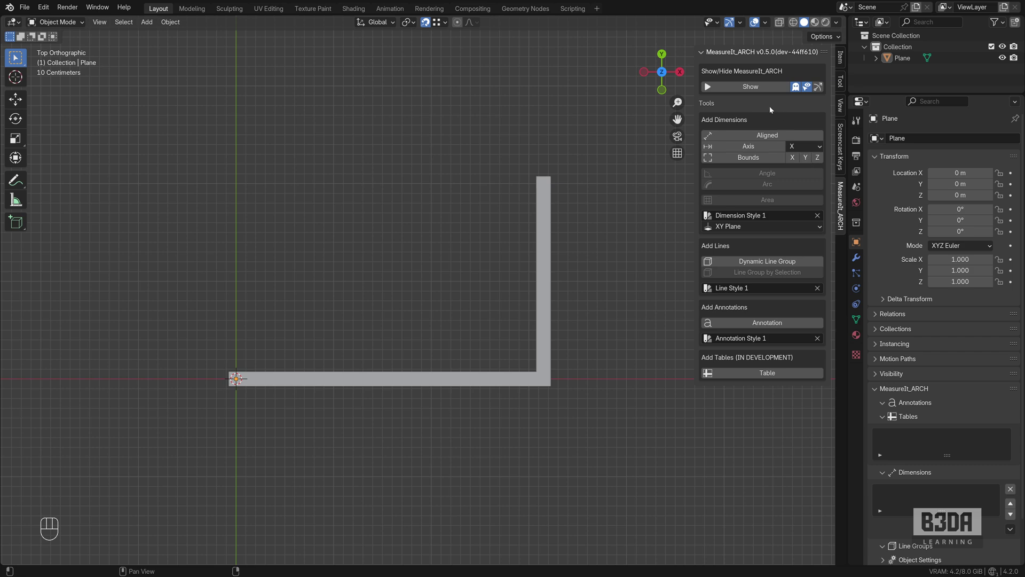
pyautogui.click(752, 88)
pyautogui.click(735, 227)
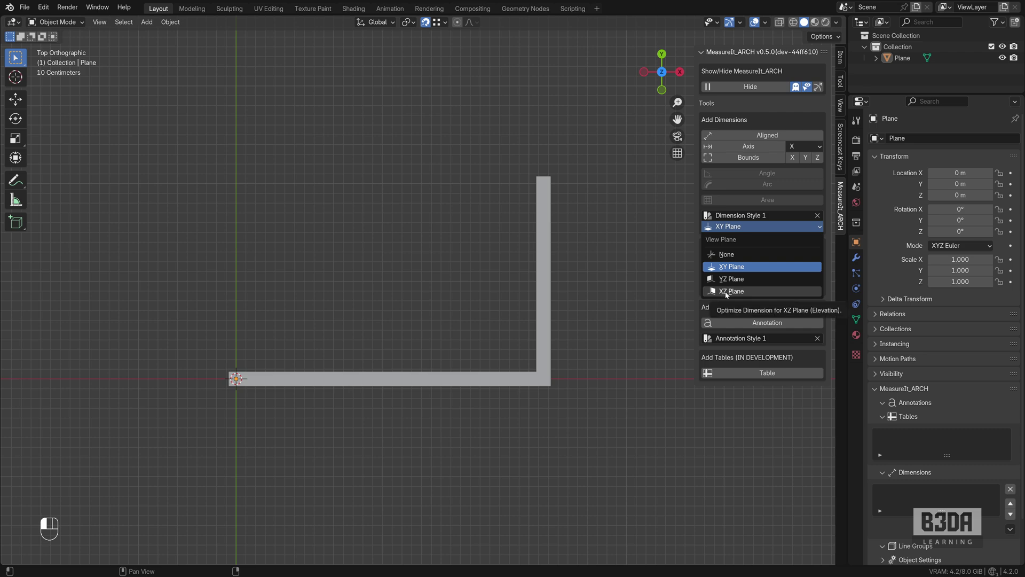
pyautogui.click(752, 267)
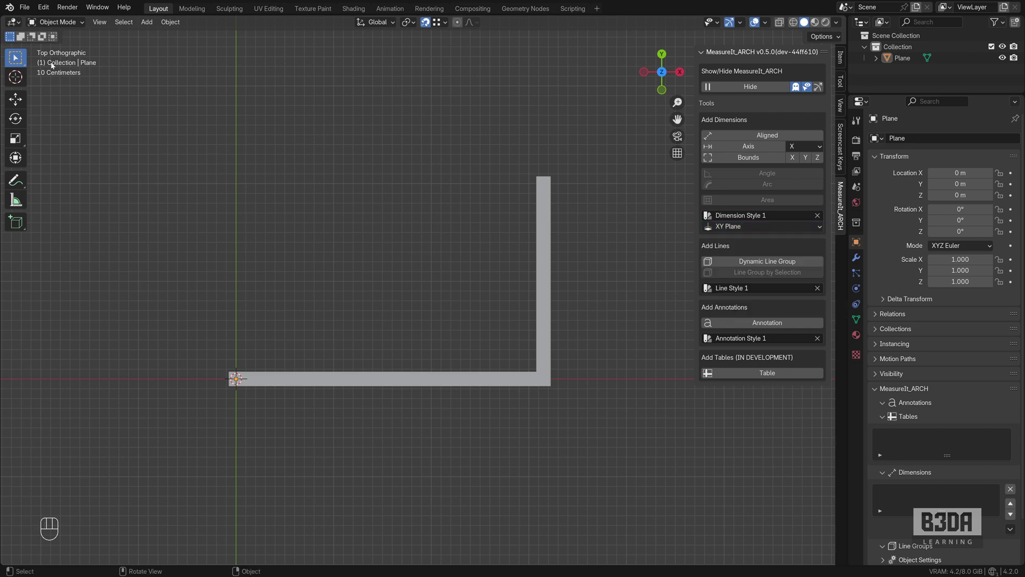
pyautogui.click(769, 226)
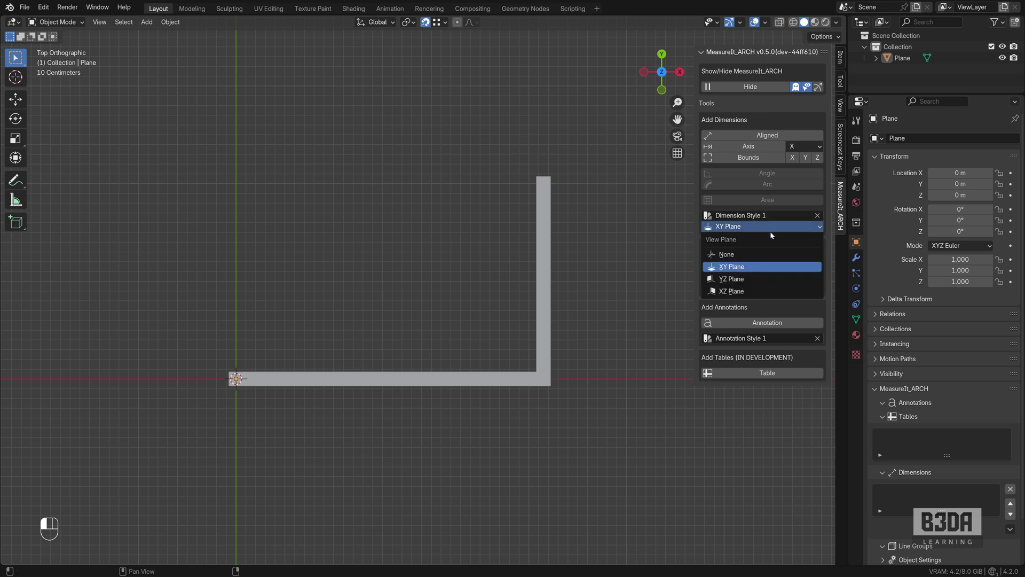
pyautogui.click(722, 267)
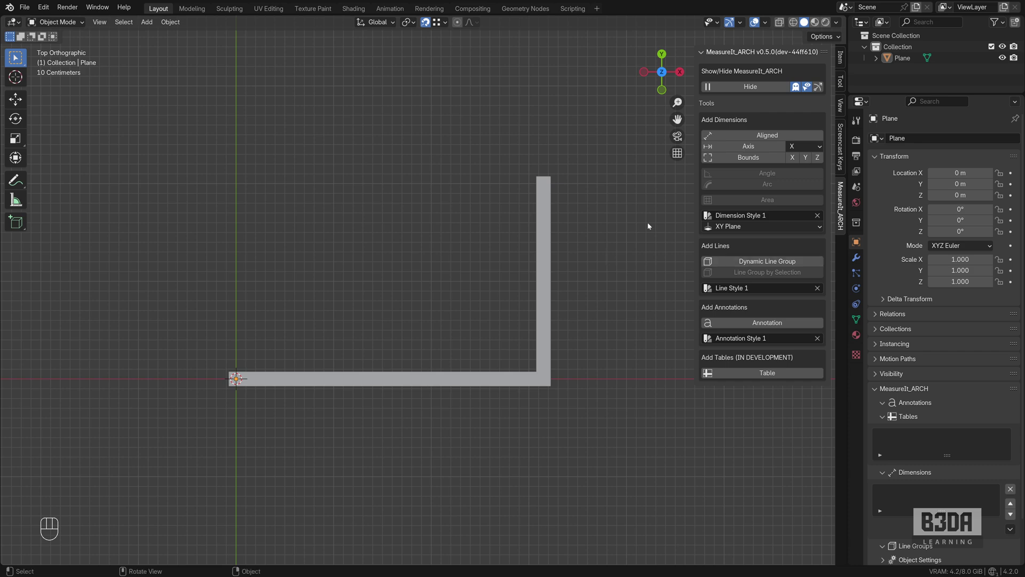
# In Edit Mode, add a 3.15 m aligned dimension between the bottom leg's two vertices
pyautogui.click(541, 281)
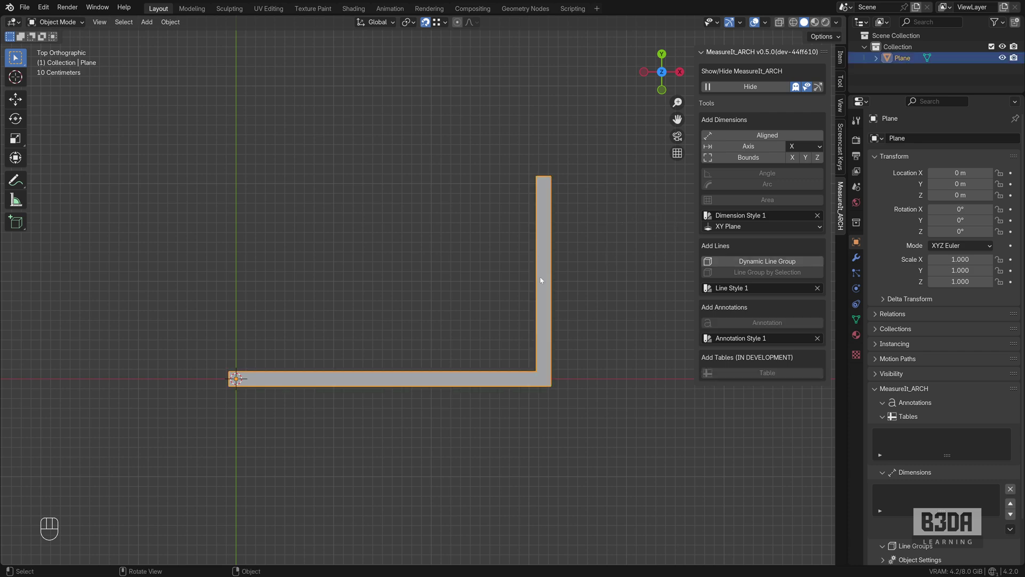
pyautogui.press('Tab')
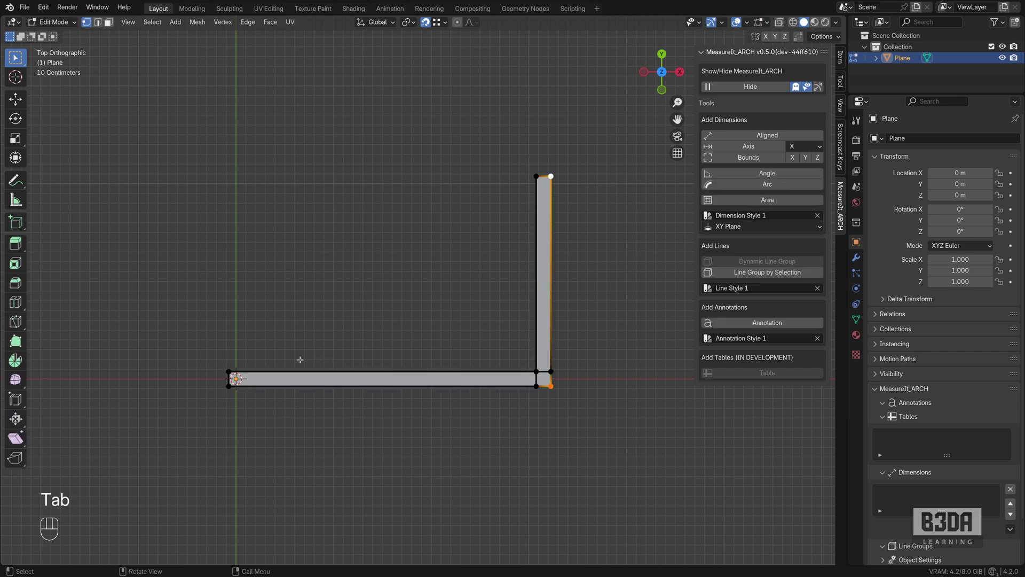
pyautogui.click(229, 370)
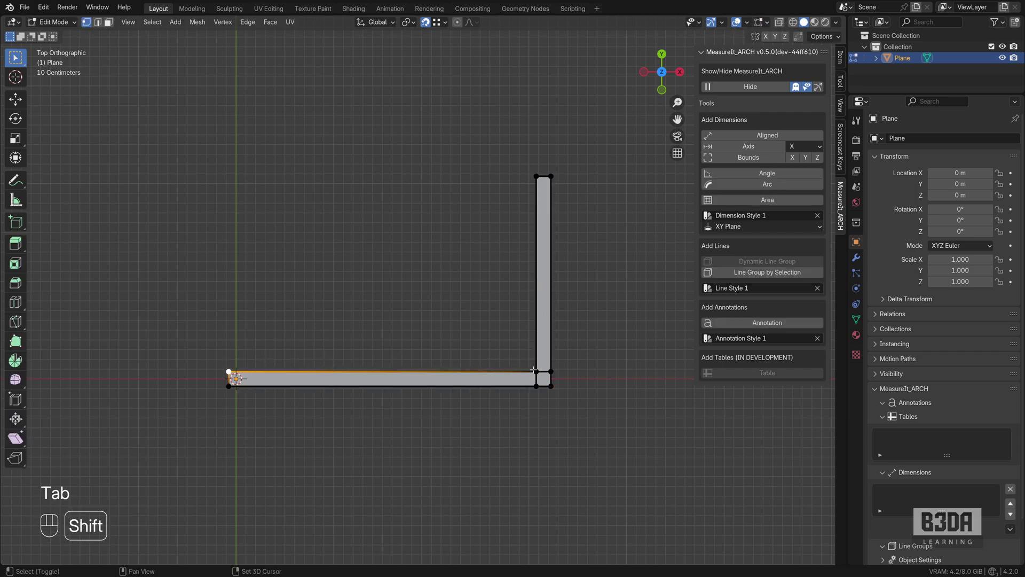
pyautogui.keyDown('shift'); pyautogui.click(535, 370); pyautogui.keyUp('shift')
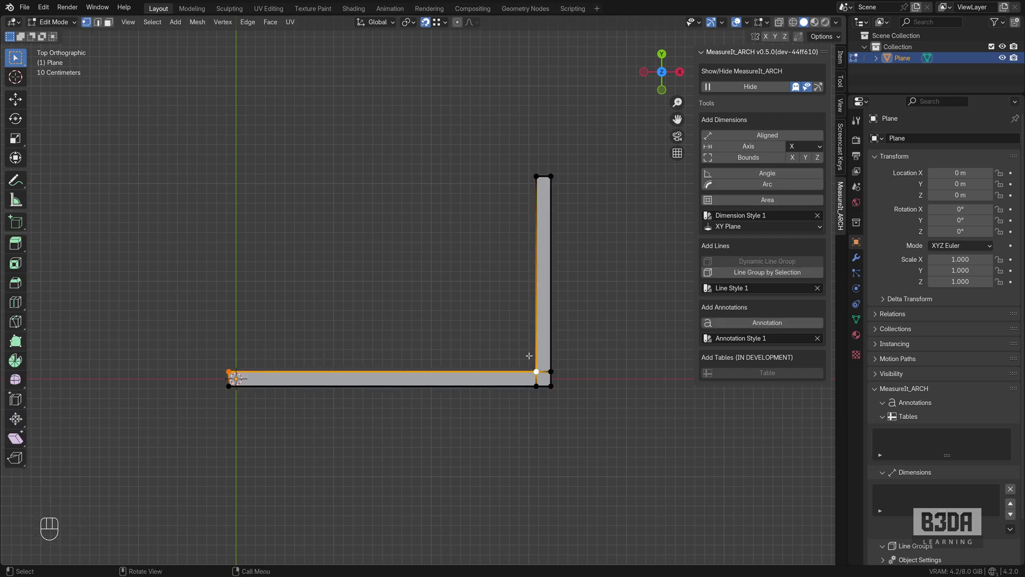
pyautogui.click(774, 137)
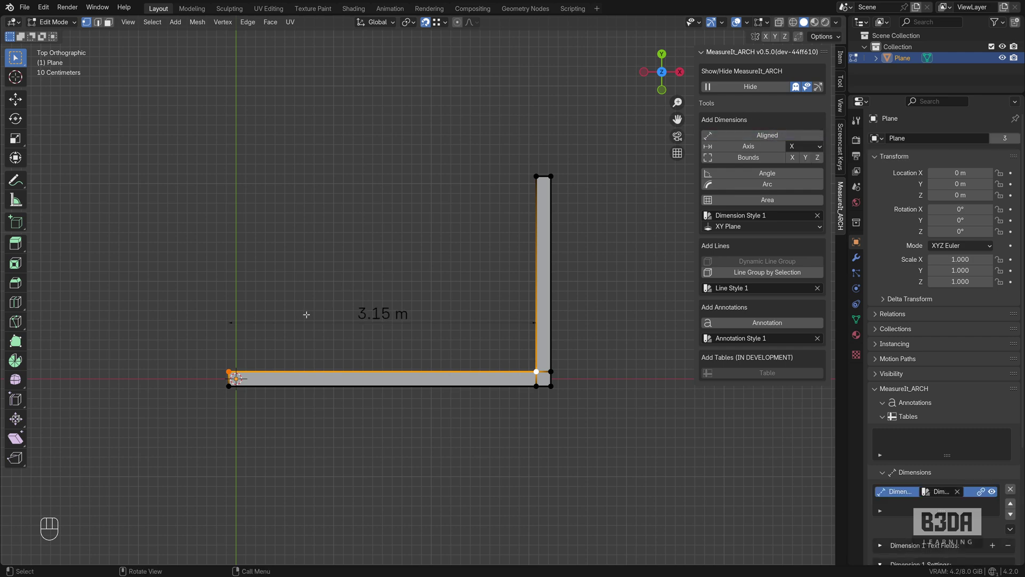
# Add a 2.15 m aligned dimension between the right edge's bottom and top vertices
pyautogui.keyDown('shift'); pyautogui.moveTo(436, 332); pyautogui.dragTo(338, 316, button='middle'); pyautogui.keyUp('shift')
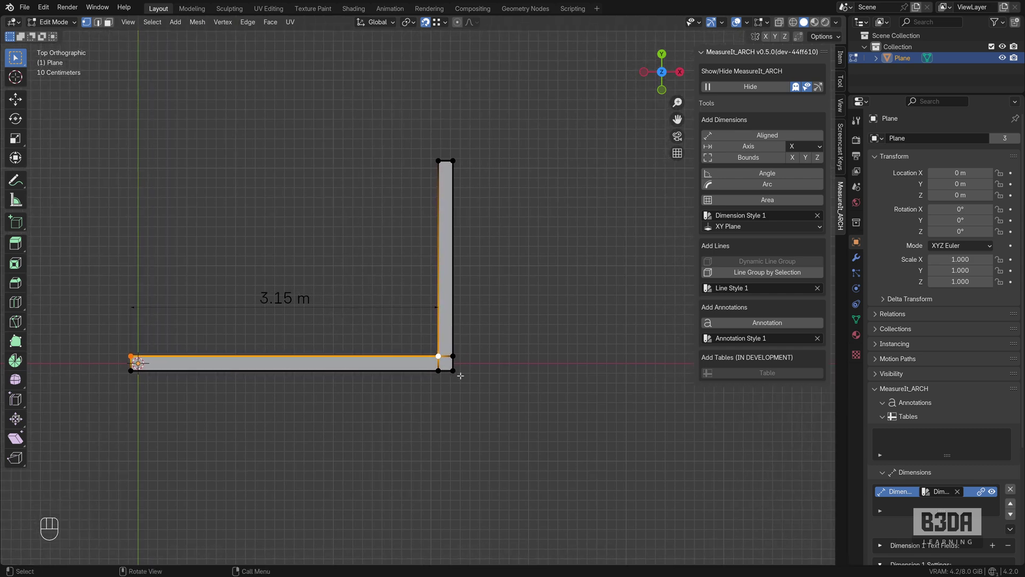
pyautogui.click(453, 370)
pyautogui.keyDown('shift'); pyautogui.click(453, 161); pyautogui.keyUp('shift')
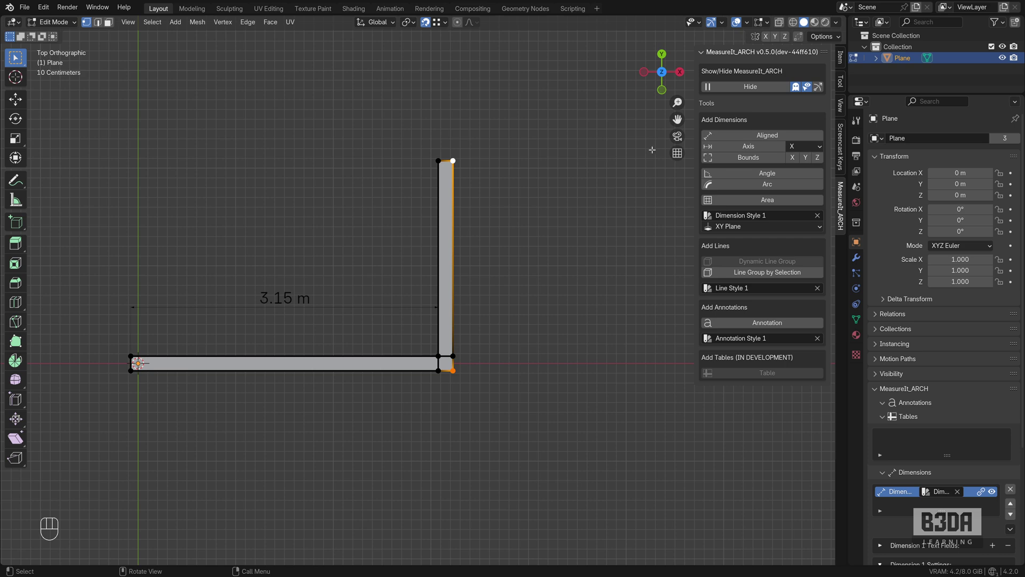
pyautogui.click(775, 136)
# Orbit the view into perspective and enlarge the Properties editor to fill the right column
pyautogui.moveTo(235, 405); pyautogui.dragTo(334, 303, button='middle')
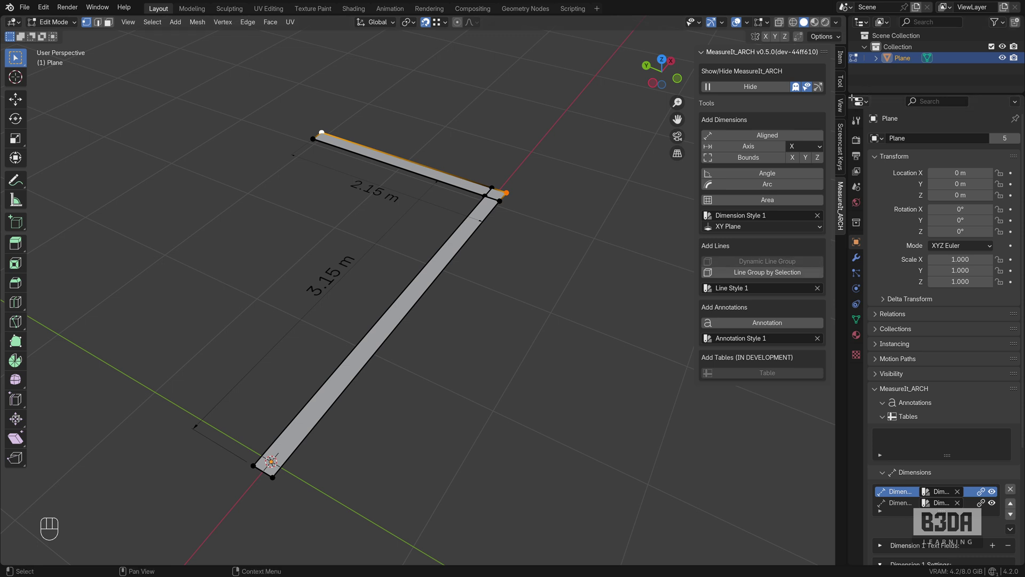
pyautogui.moveTo(856, 95); pyautogui.dragTo(856, 21)
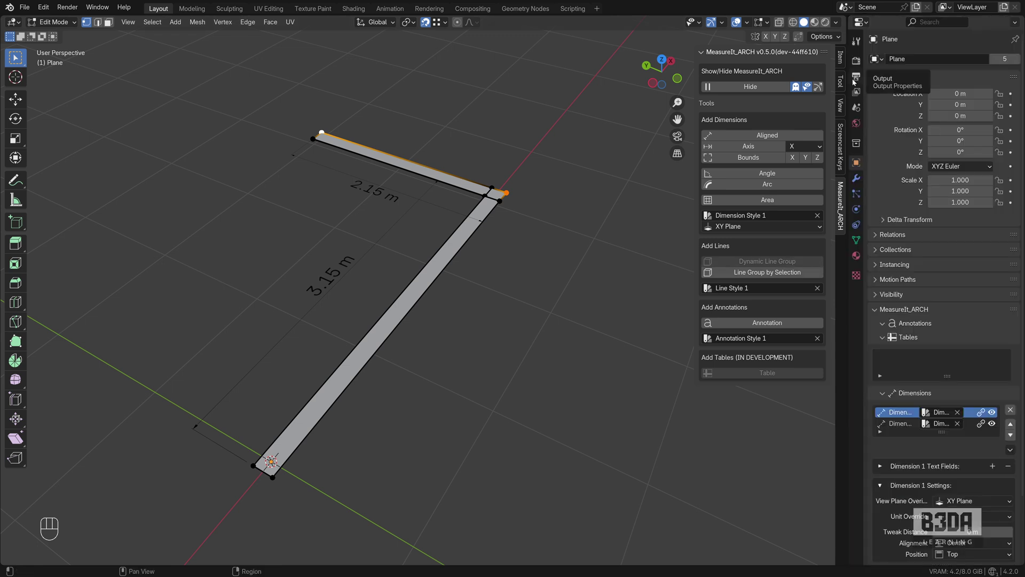
# Collapse the Transform panel and select the 2.15 m second dimension in the Dimensions list
pyautogui.click(876, 77)
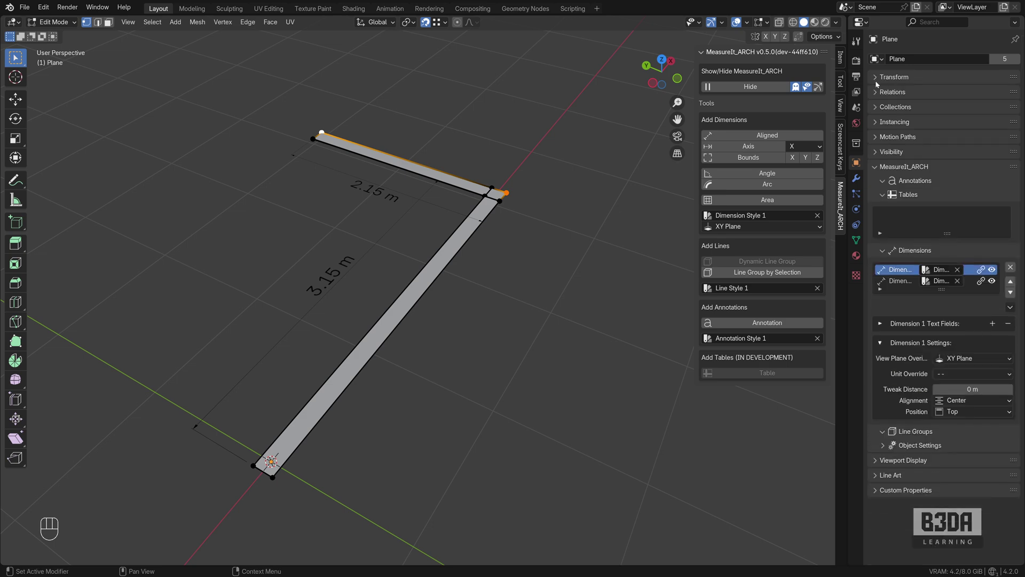
pyautogui.click(900, 281)
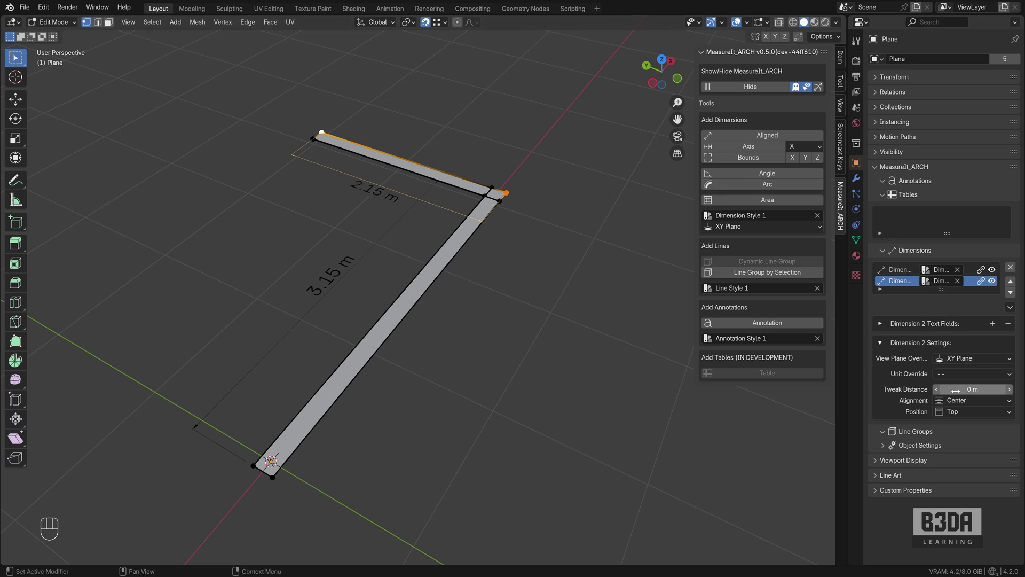
# Set Dimension 2's tweak distance to -1 m so the 2.15 m line sits outside the leg
pyautogui.moveTo(969, 389); pyautogui.dragTo(919, 390)
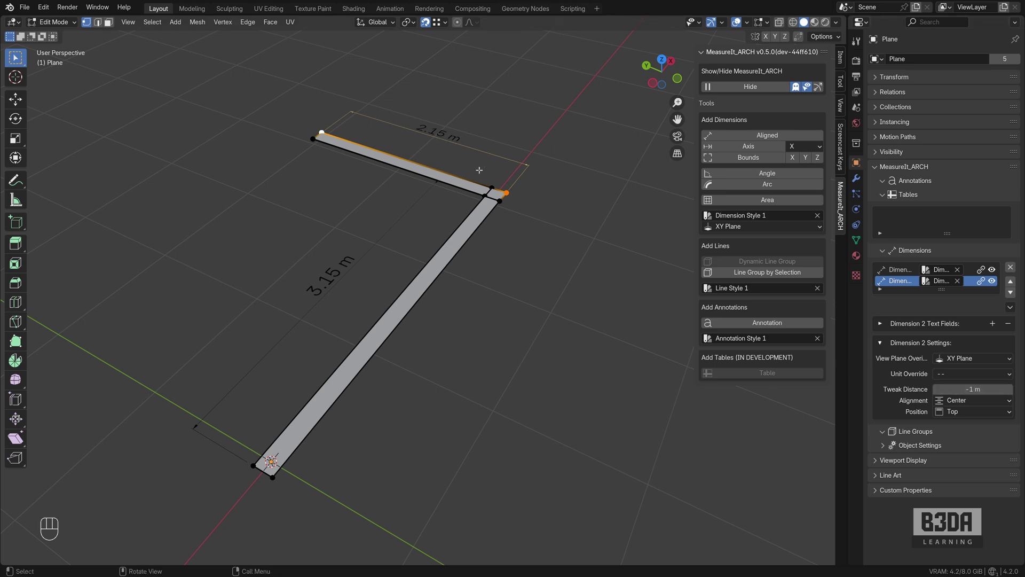
pyautogui.moveTo(512, 240)
pyautogui.mouseDown(button='middle')
pyautogui.moveTo(506, 254)
pyautogui.moveTo(525, 253)
pyautogui.moveTo(519, 246)
pyautogui.mouseUp(button='middle')
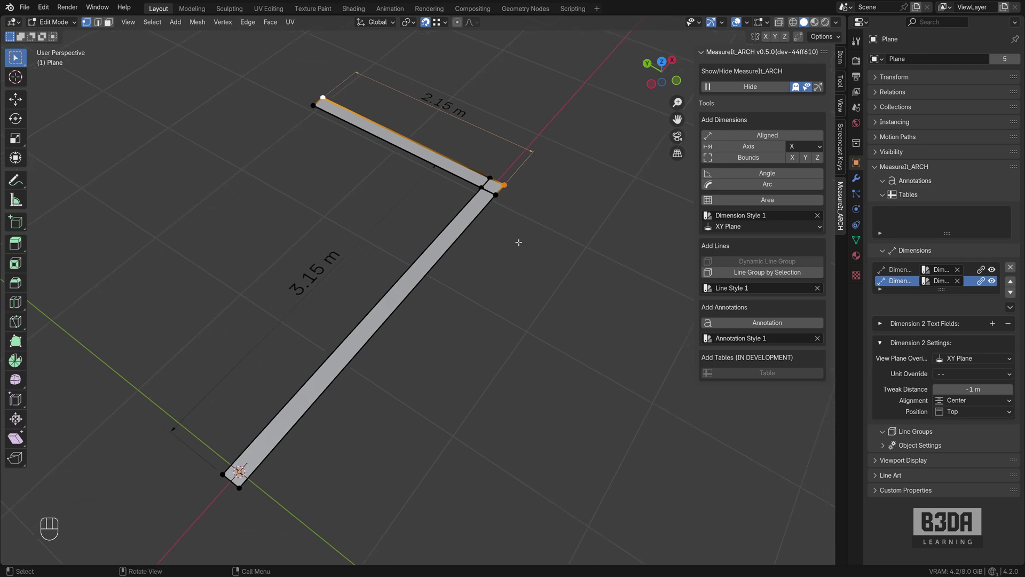
# Leave Edit Mode, then select the 3.15 m and then the second dimension in the Dimensions list
pyautogui.press('Tab')
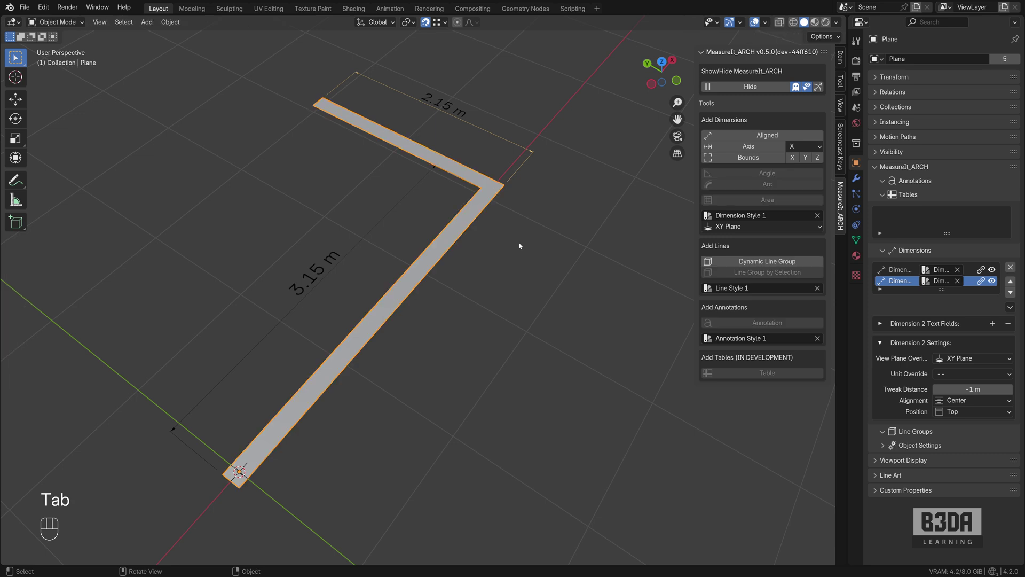
pyautogui.keyDown('shift'); pyautogui.click(900, 270); pyautogui.keyUp('shift')
pyautogui.keyDown('ctrl'); pyautogui.click(906, 283); pyautogui.keyUp('ctrl')
pyautogui.click(900, 281)
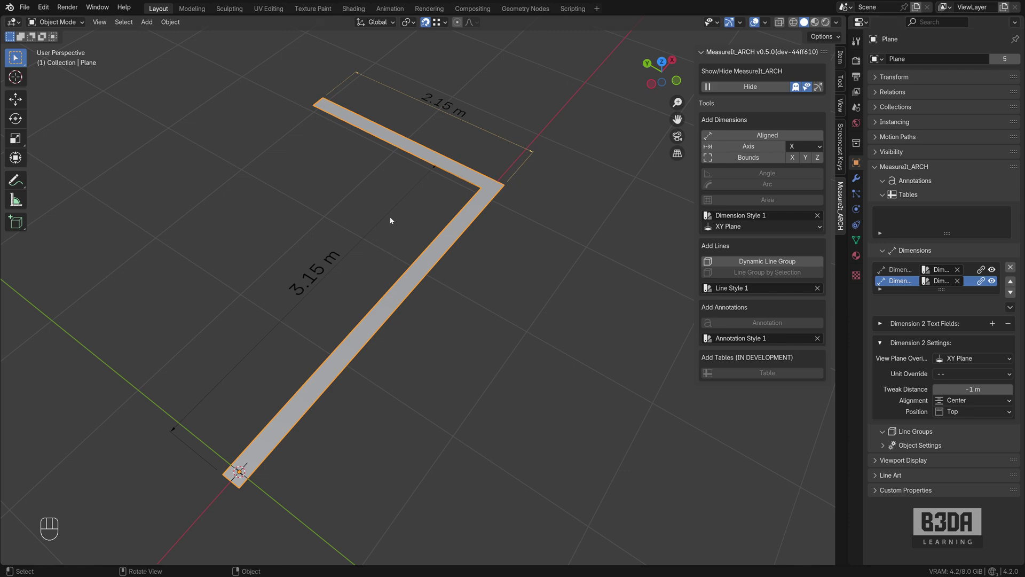